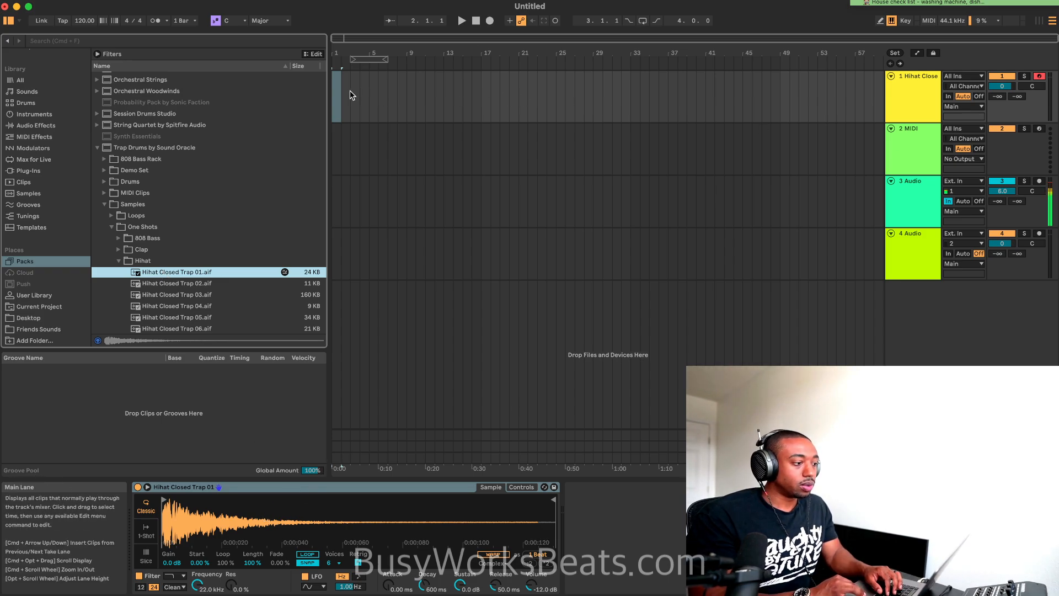
Create an empty one-bar MIDI clip at bar 1 on the hi-hat track and enlarge its note editor
key("super+shift+m")
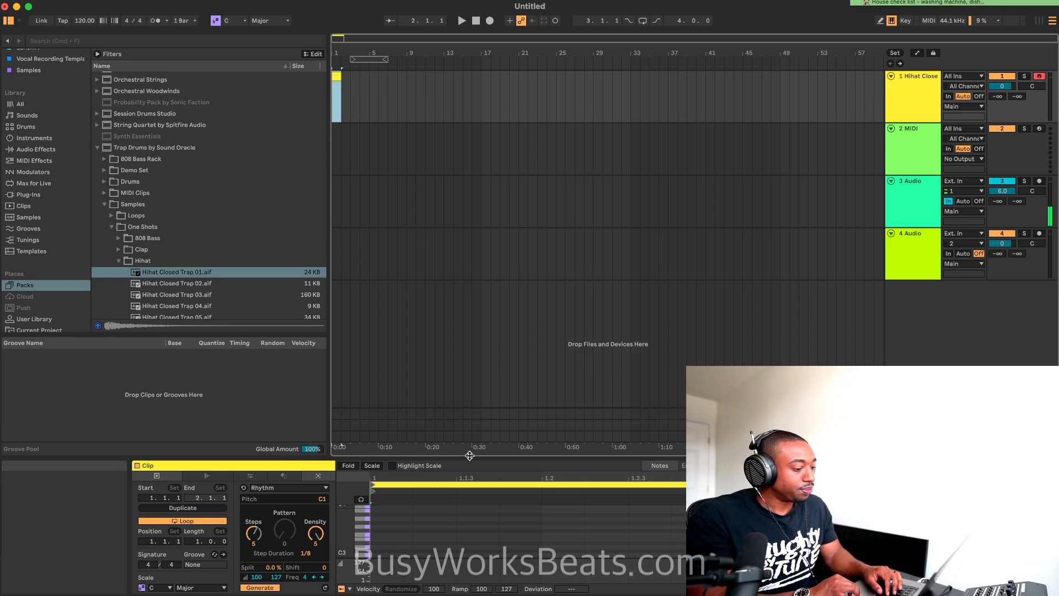
left_click_drag(469, 457, 481, 1)
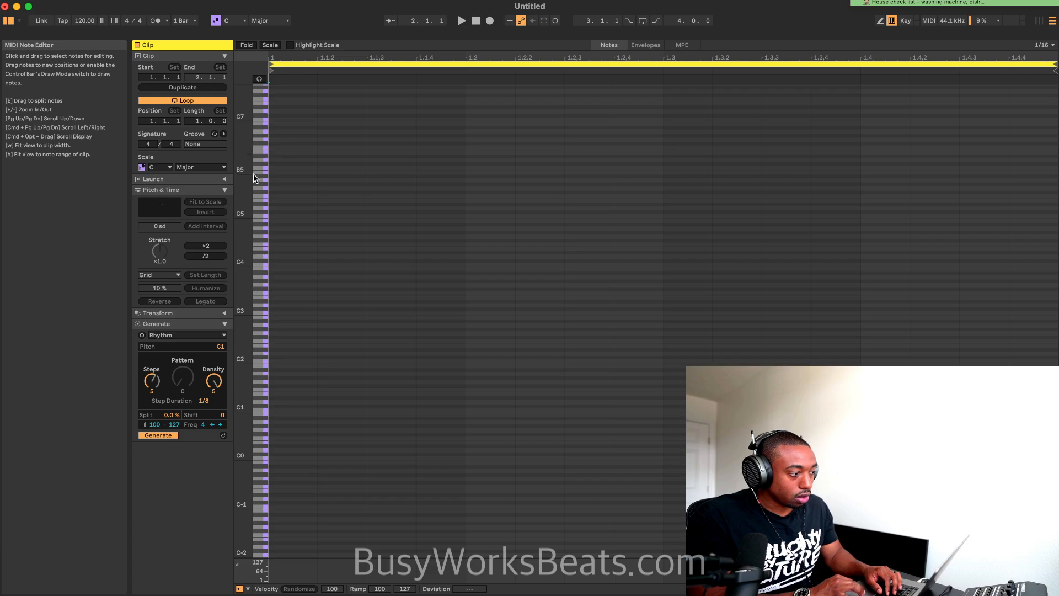
left_click_drag(243, 200, 279, 201)
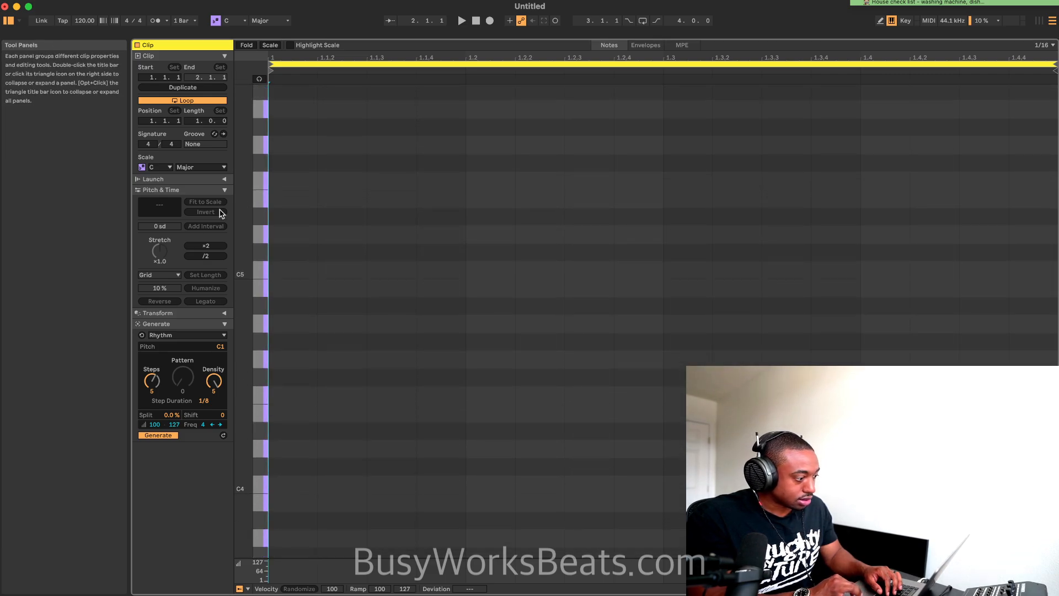
Generate a C1 hi-hat pattern with the Rhythm generator at a 1/8 step duration and play it
left_click(215, 336)
left_click(204, 354)
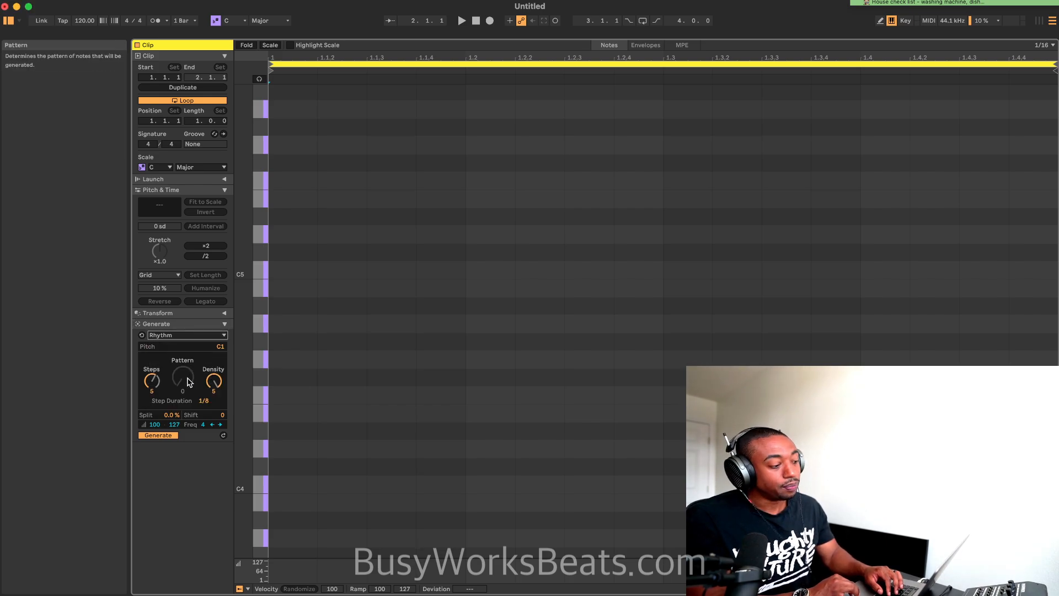
mouse_move(212, 384)
left_mouse_down()
mouse_move(212, 402)
mouse_move(214, 384)
left_mouse_up()
scroll(438, 404, "down", 5)
key("space")
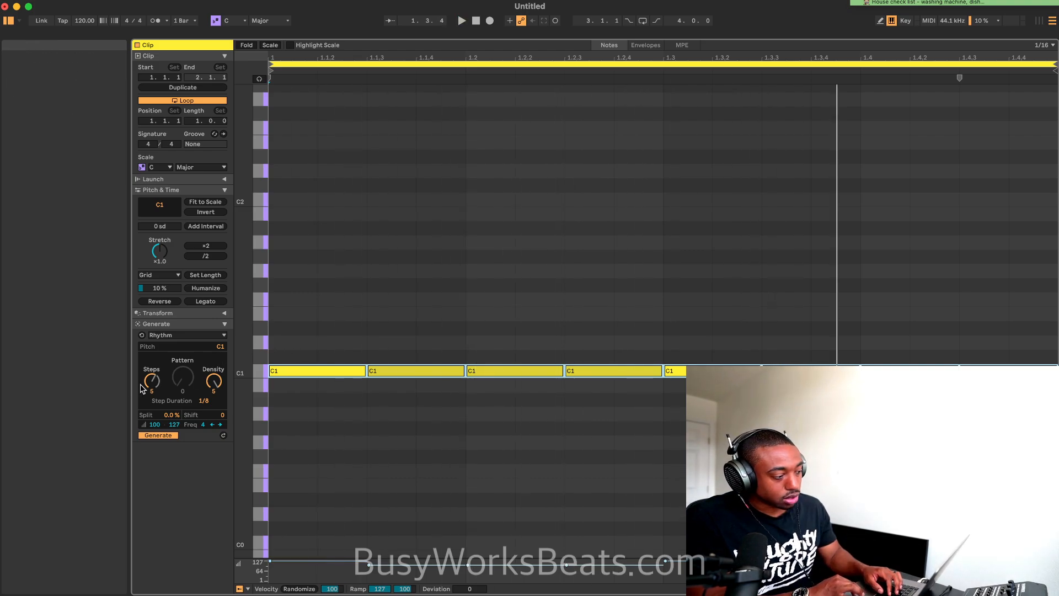
Set the Rhythm generator's accent velocity to 100 and play the pattern back
left_click_drag(152, 380, 152, 387)
key("space")
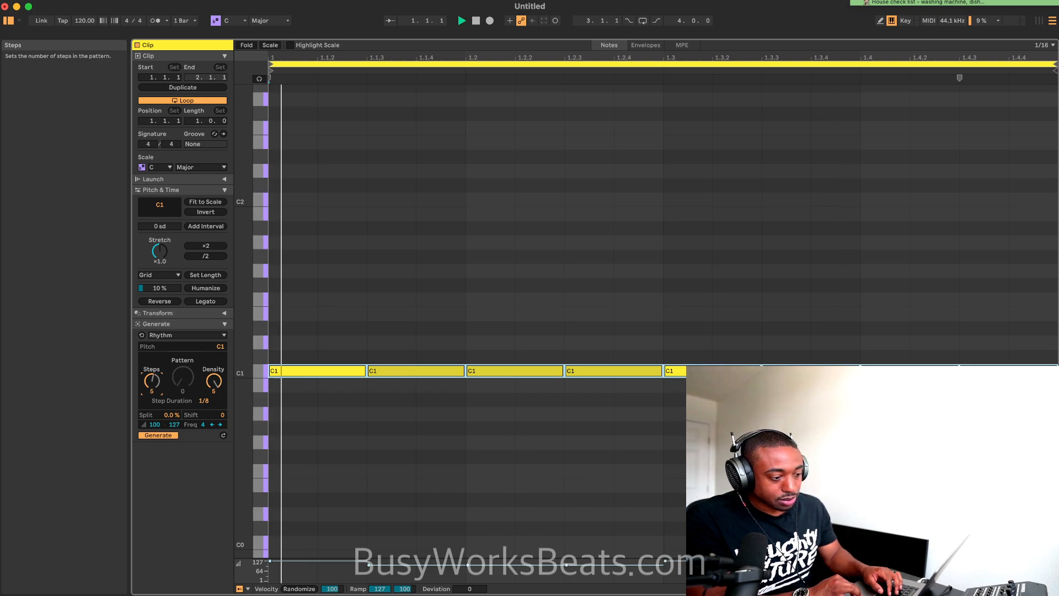
key("space")
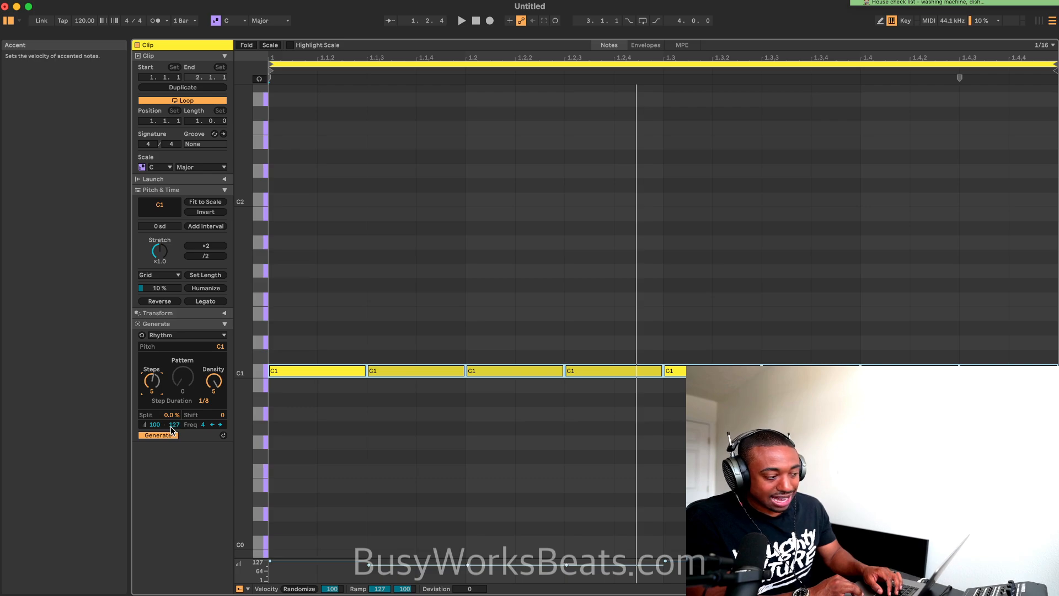
left_click_drag(174, 425, 174, 440)
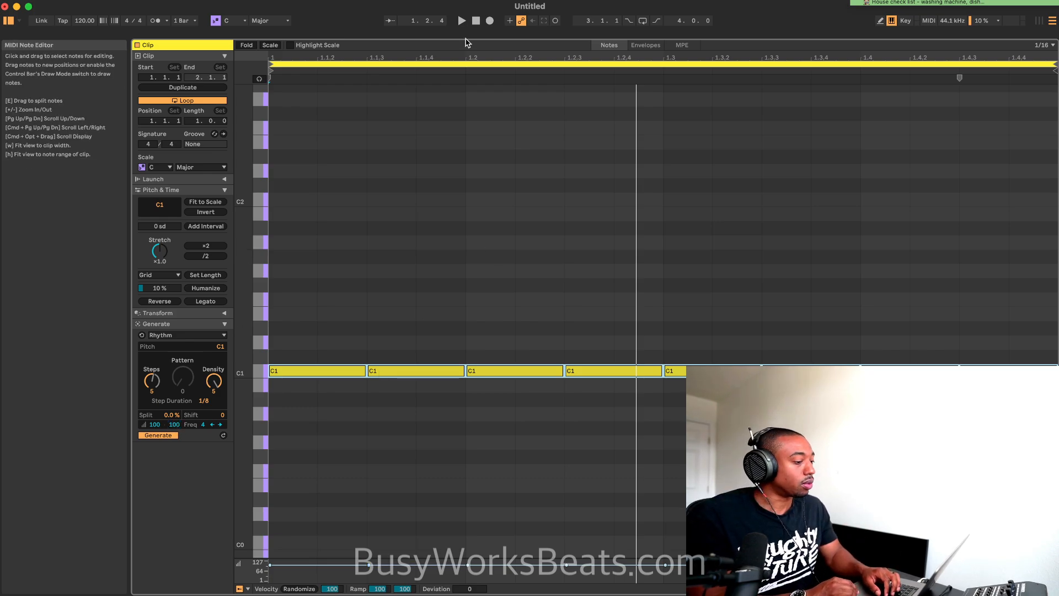
key("space")
left_click_drag(245, 123, 244, 110)
key("space")
key("space")
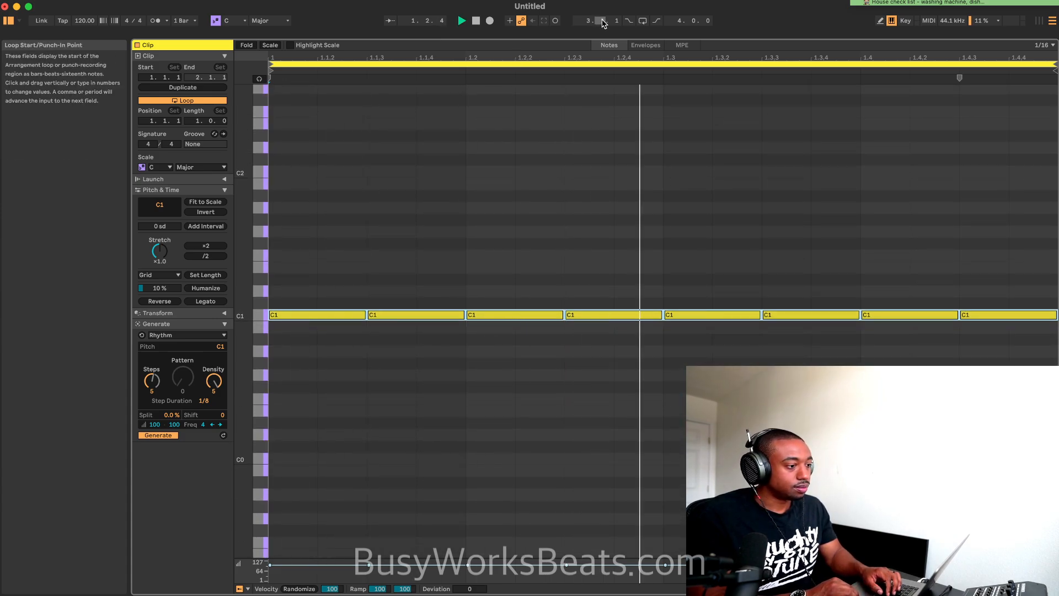
Turn on arrangement looping and set the loop to cover the one-bar hi-hat clip at bar 1
left_click(642, 21)
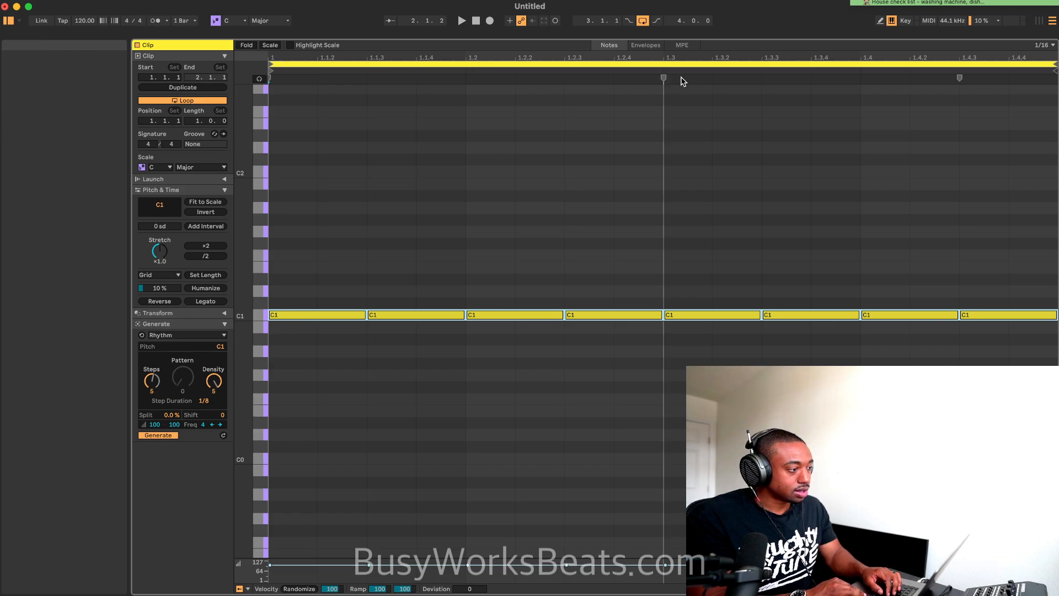
key("space")
left_click_drag(715, 39, 715, 588)
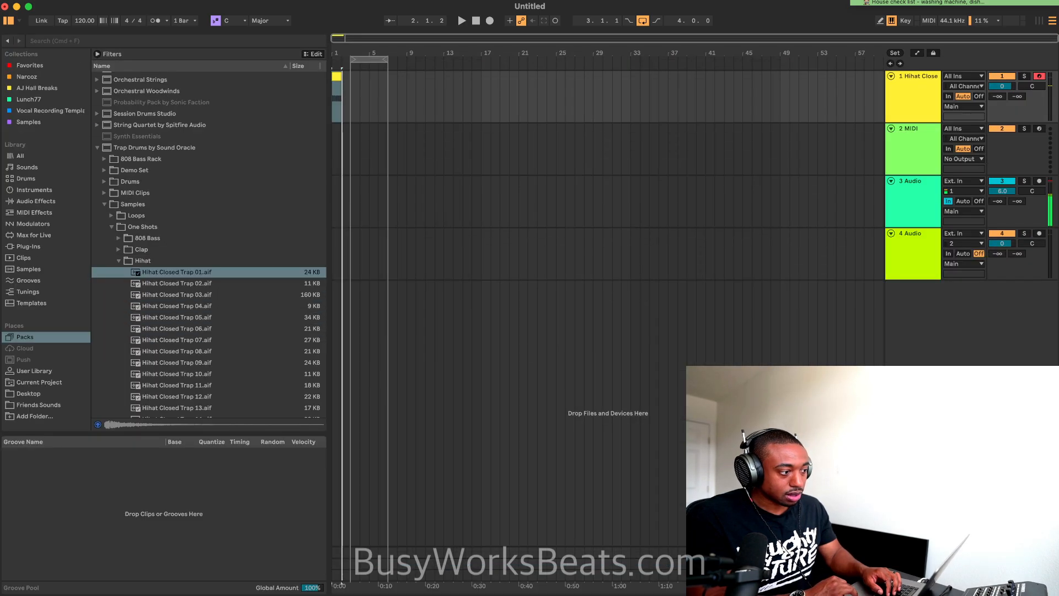
left_click_drag(370, 54, 343, 56)
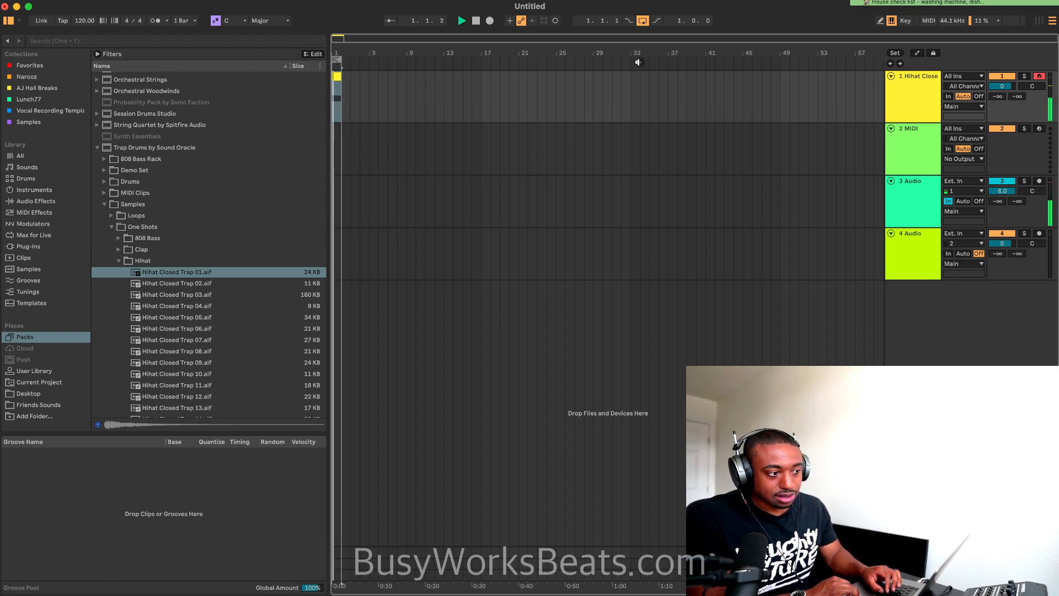
key("space")
Move all the clip's hi-hat notes up to C3 and set the Rhythm generator's pitch to C3
double_click(337, 78)
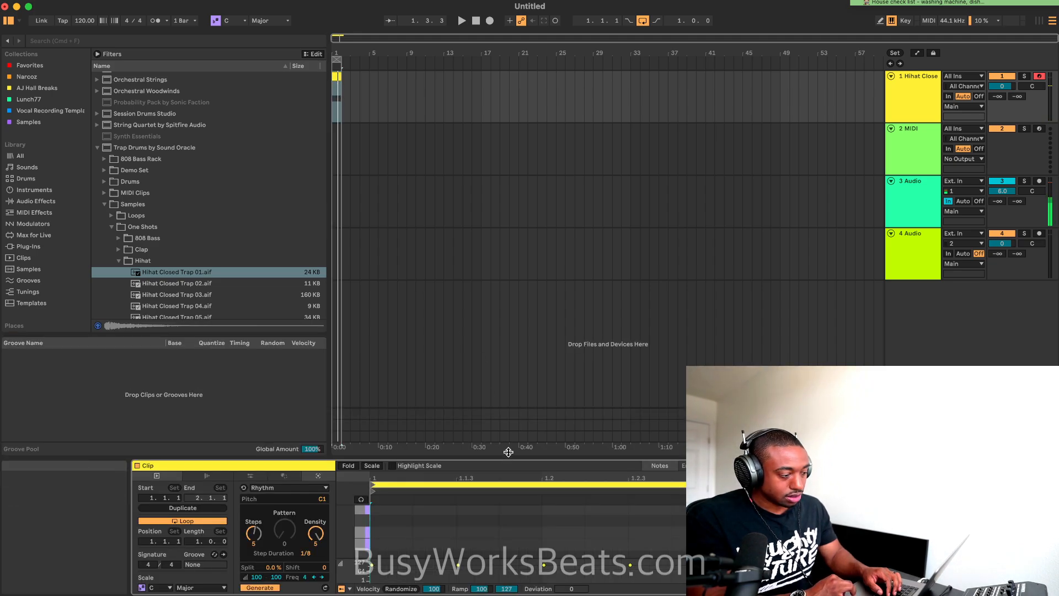
left_click_drag(508, 452, 539, 28)
key("space")
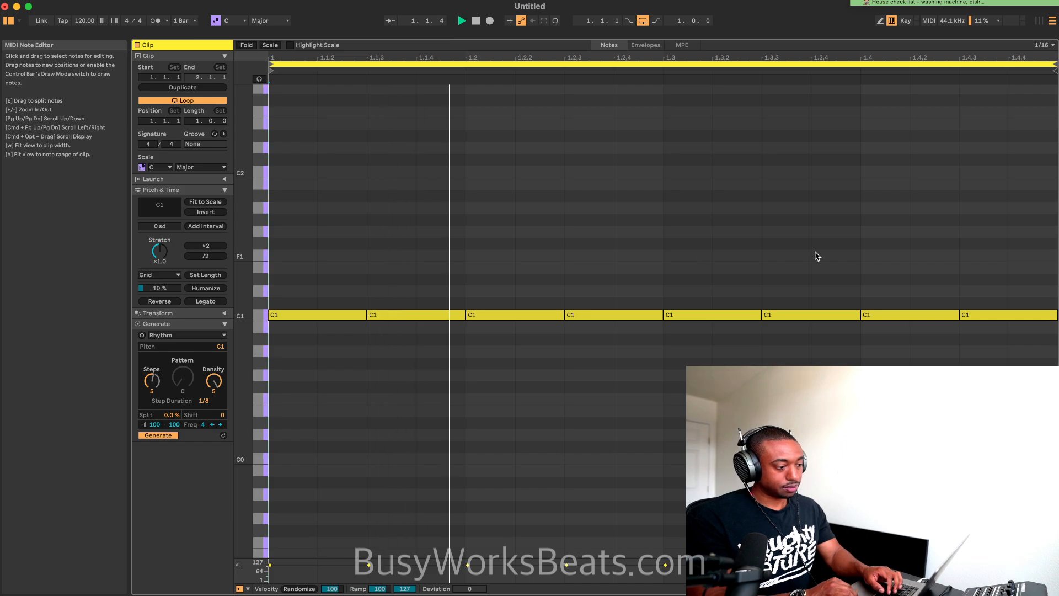
key("space")
left_click_drag(1005, 256, 185, 378)
left_click_drag(318, 315, 307, 200)
key("space")
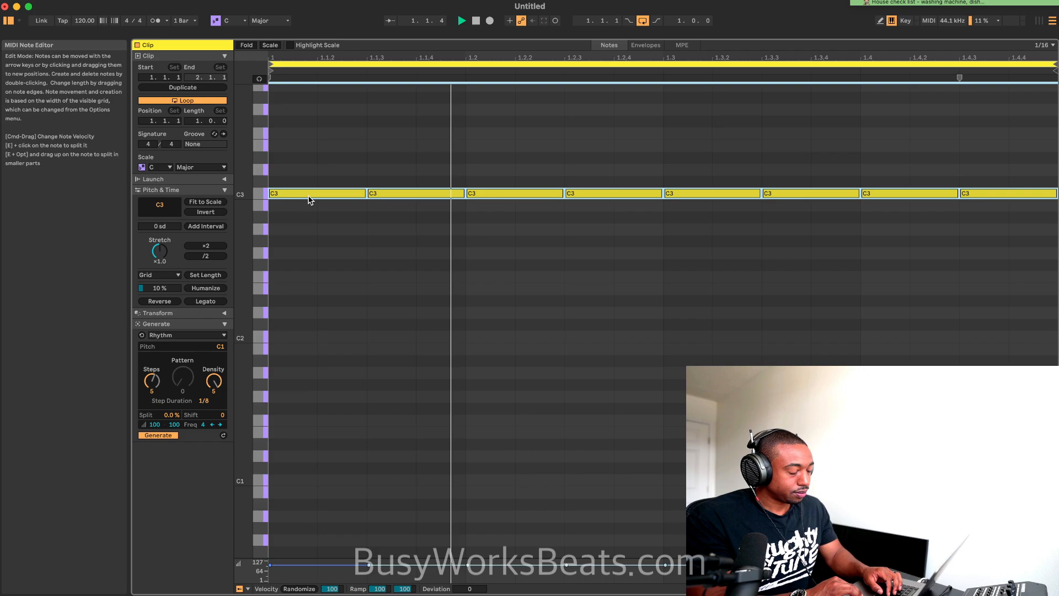
left_click(217, 346)
left_click_drag(218, 346, 218, 287)
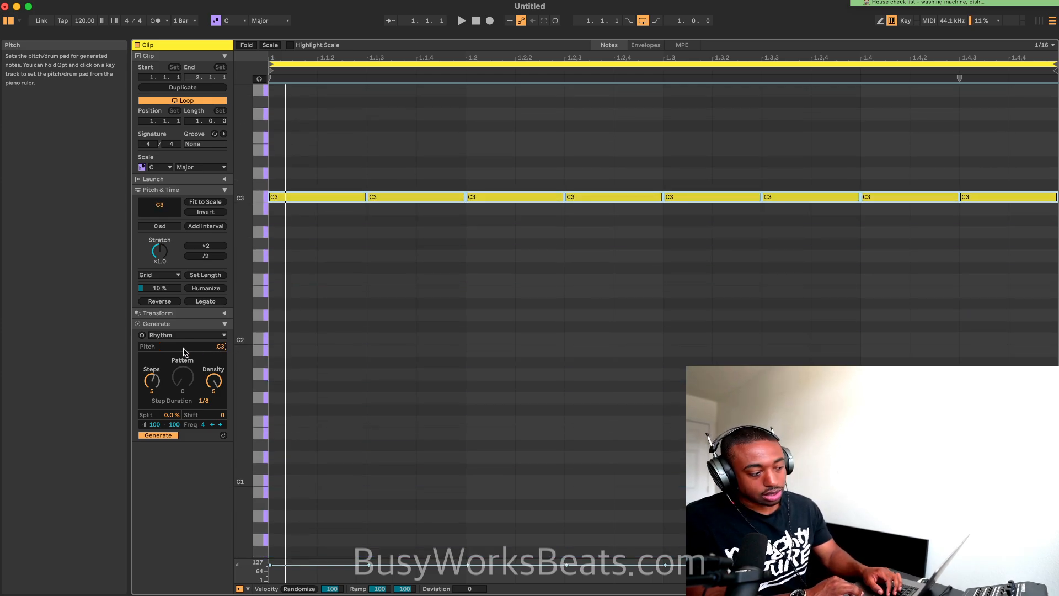
Audition the whole pattern at step durations of 1/12 and 1/16, and return it to 1/8
key("space")
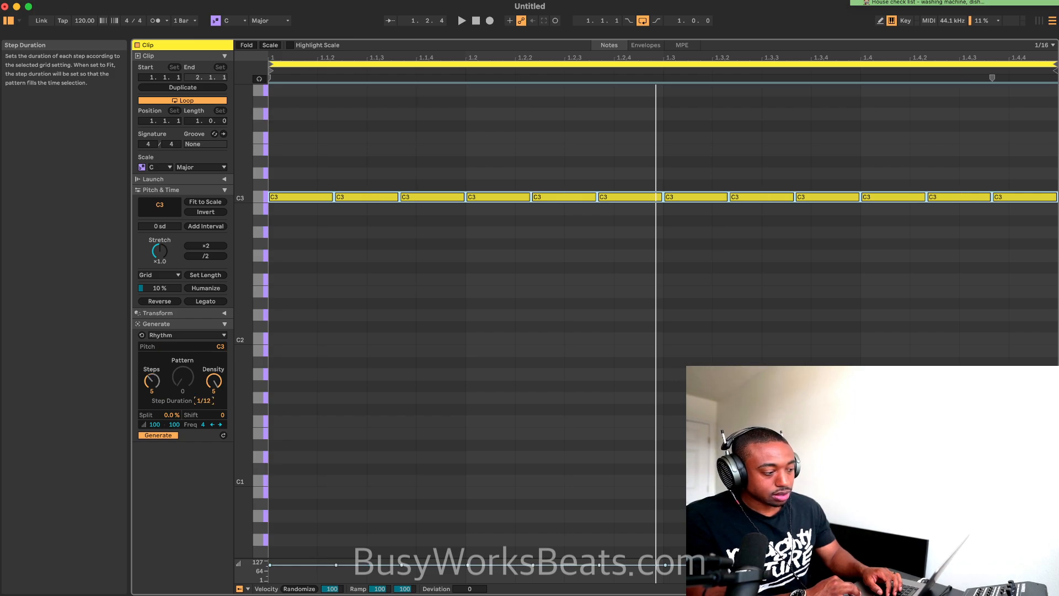
left_click_drag(204, 401, 204, 395)
key("space")
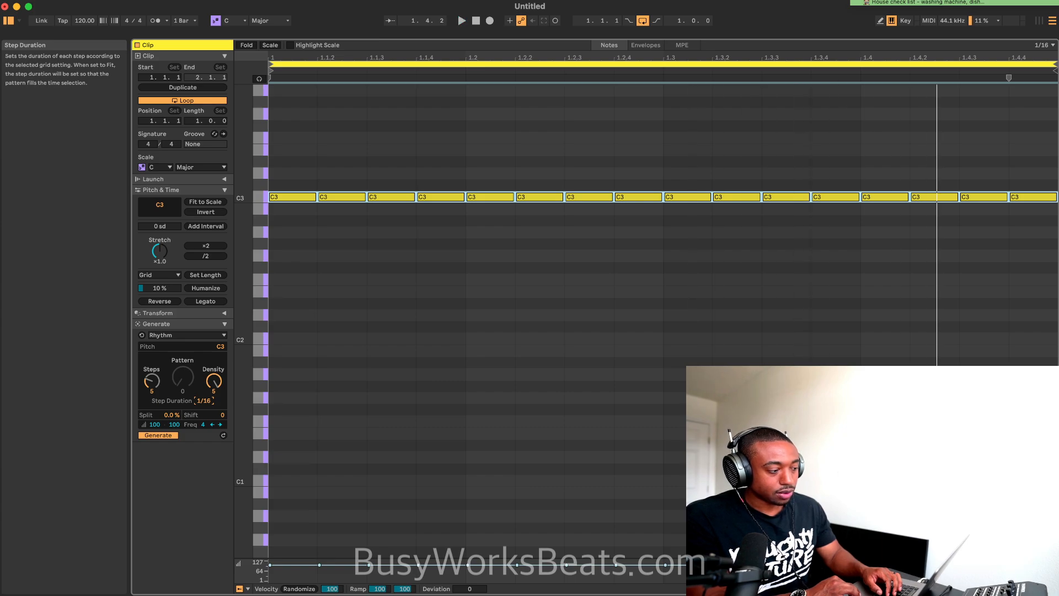
left_click_drag(203, 401, 203, 398)
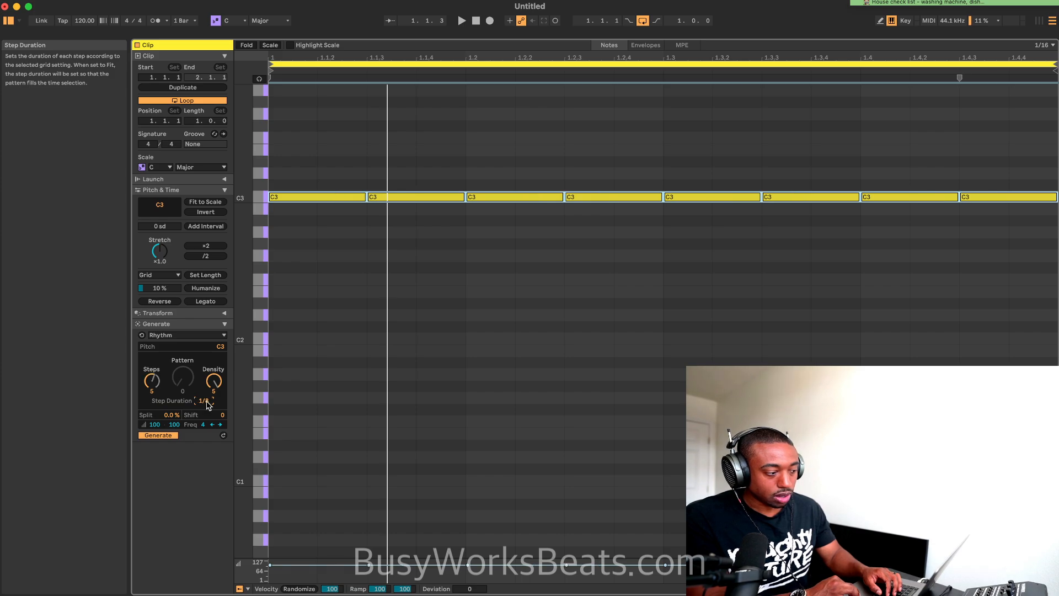
Split the C3 note at beat 1.3 into a roll by generating it with a 1/32 step duration
left_click(707, 241)
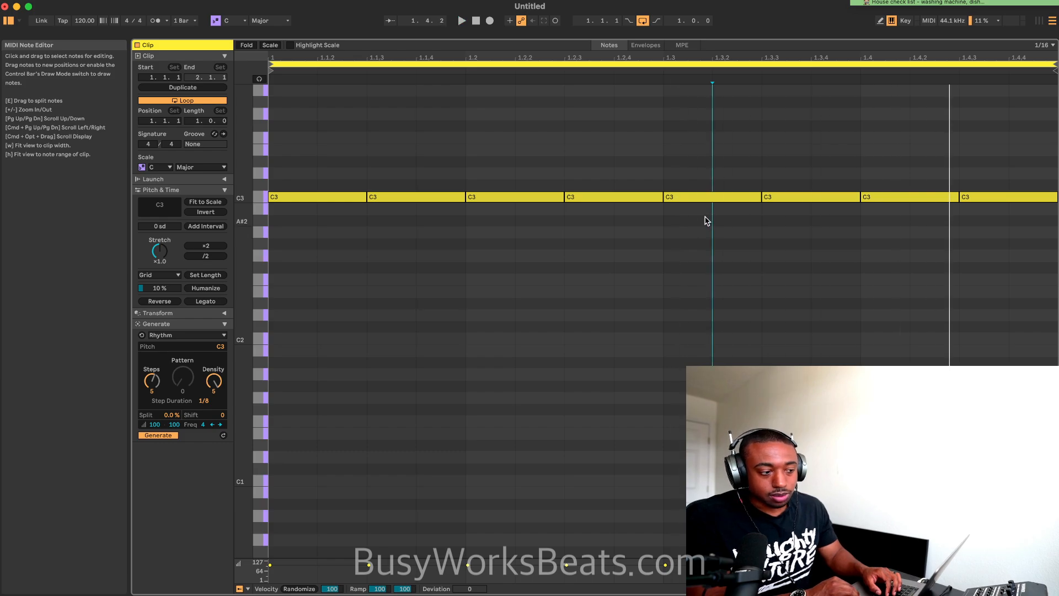
key("space")
left_click(697, 199)
left_click_drag(203, 401, 203, 393)
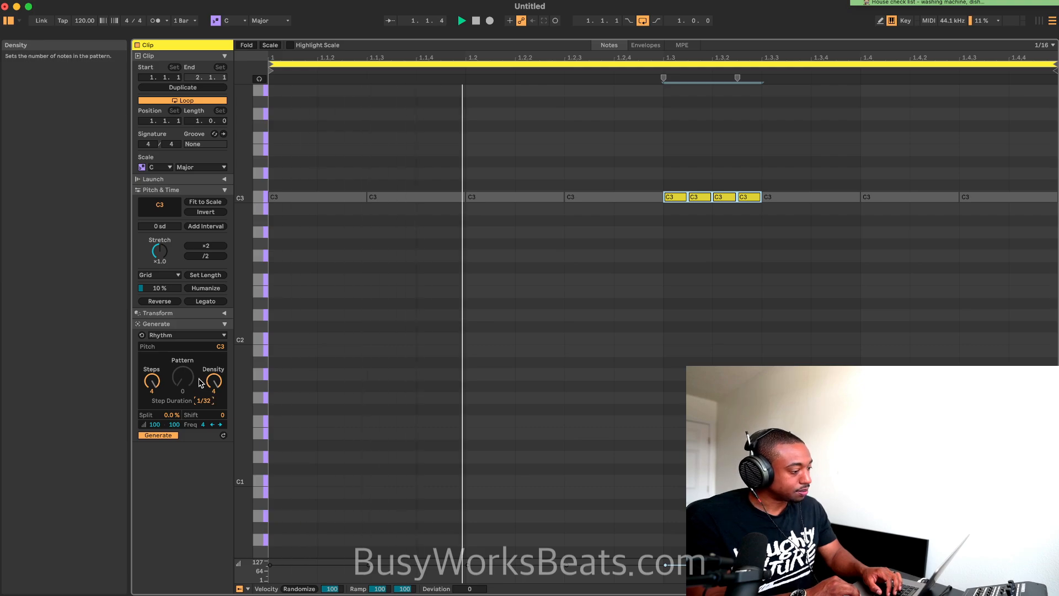
left_click(508, 316)
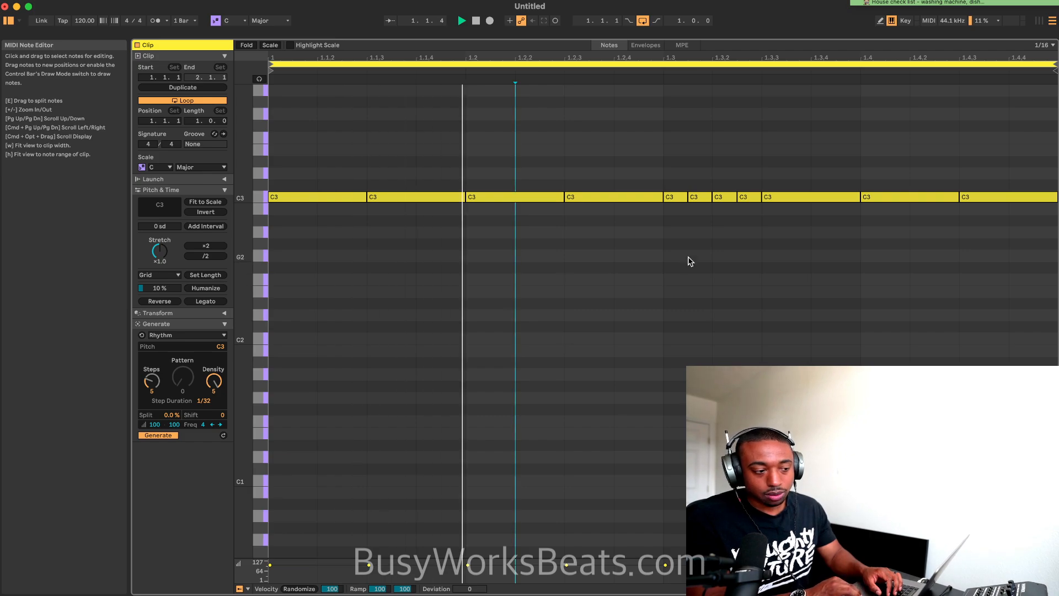
Shorten the last C3 note to a sixteenth and add another sixteenth C3 note at 1.4.4
left_click(1009, 199)
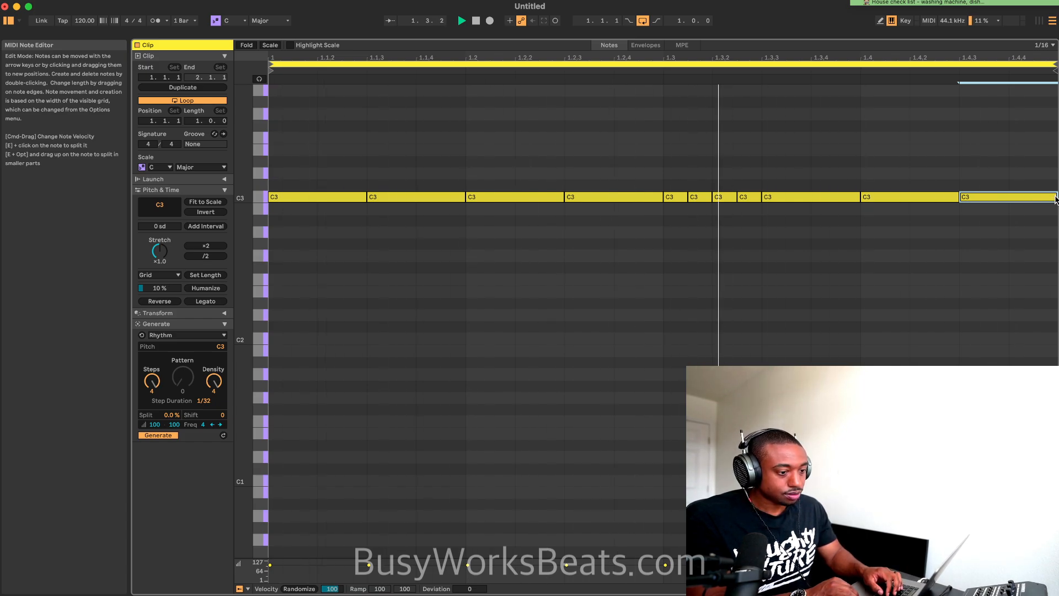
left_click_drag(1055, 195, 1010, 196)
key("space")
double_click(1015, 199)
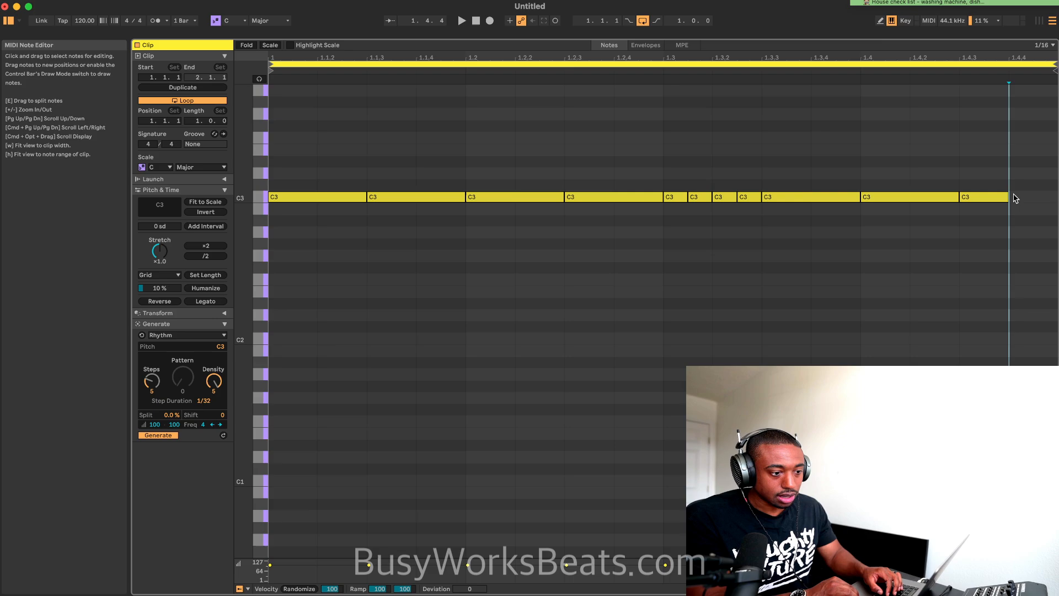
key("space")
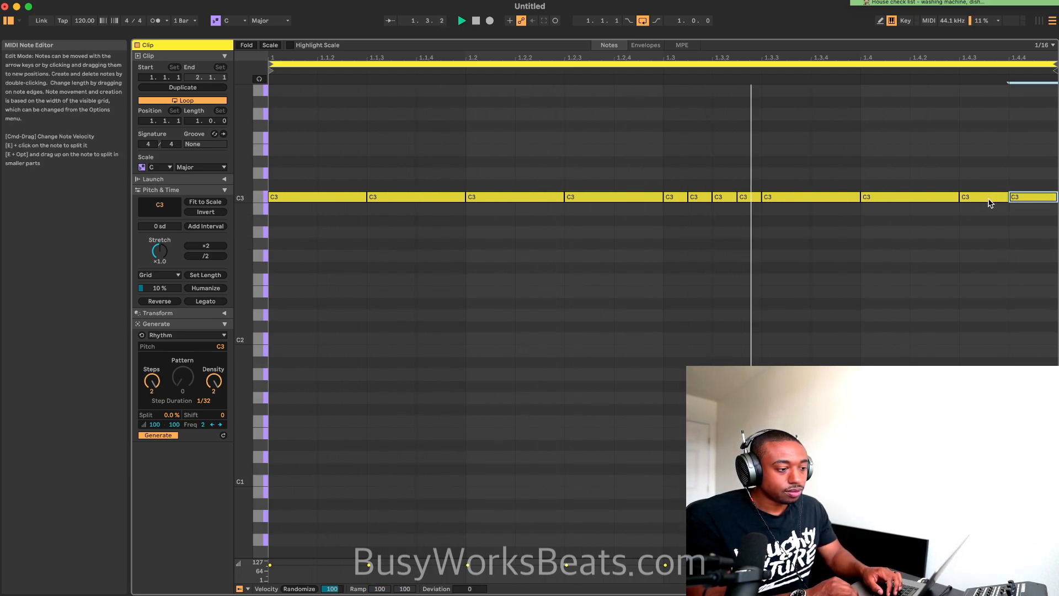
key("space")
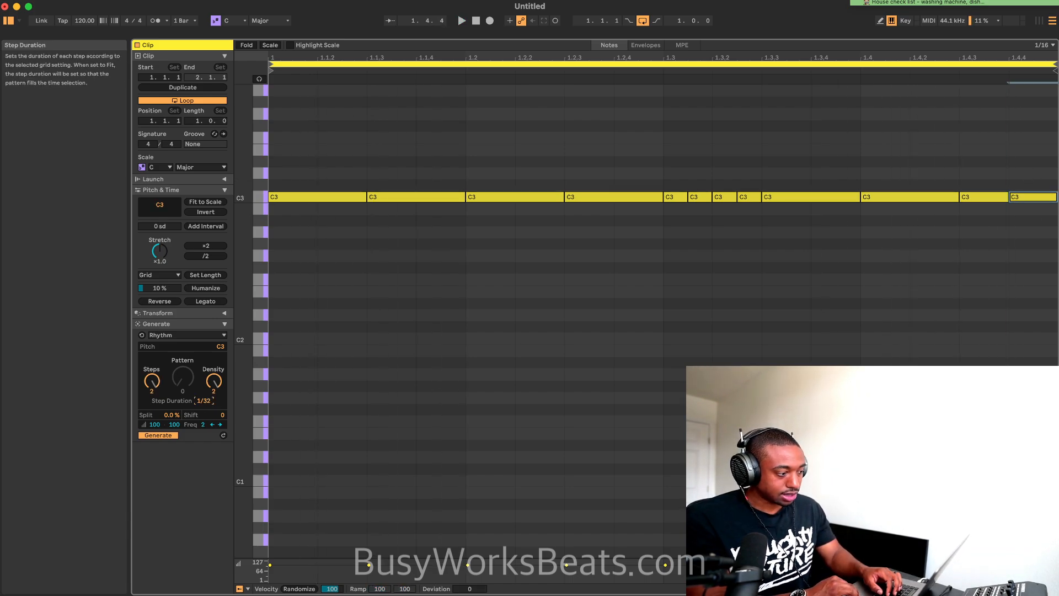
Try a 1/96 step duration on the last C3 note, and undo it
left_click_drag(205, 401, 204, 389)
left_click(417, 407)
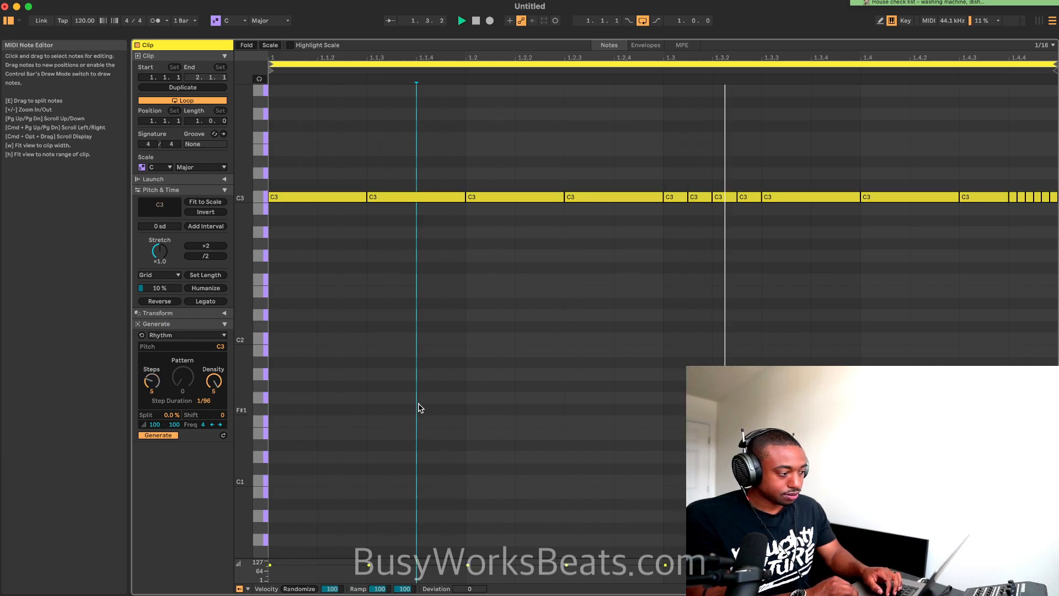
key("super+z")
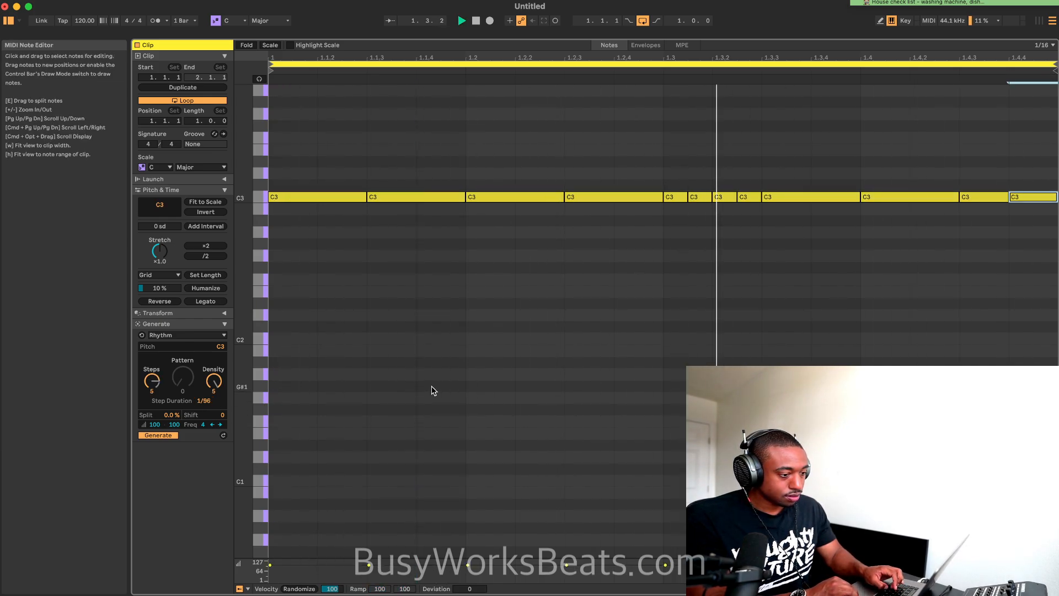
Split the last C3 note at 1.4.4 into a triplet roll with a 1/48 step duration
left_click(204, 401)
left_click_drag(205, 401, 204, 408)
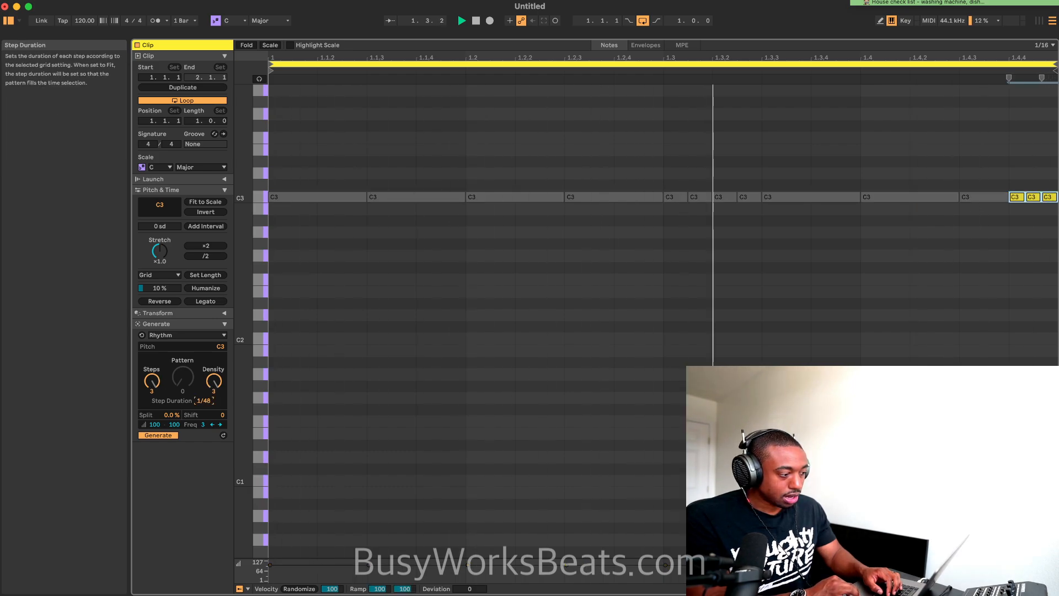
left_click(458, 338)
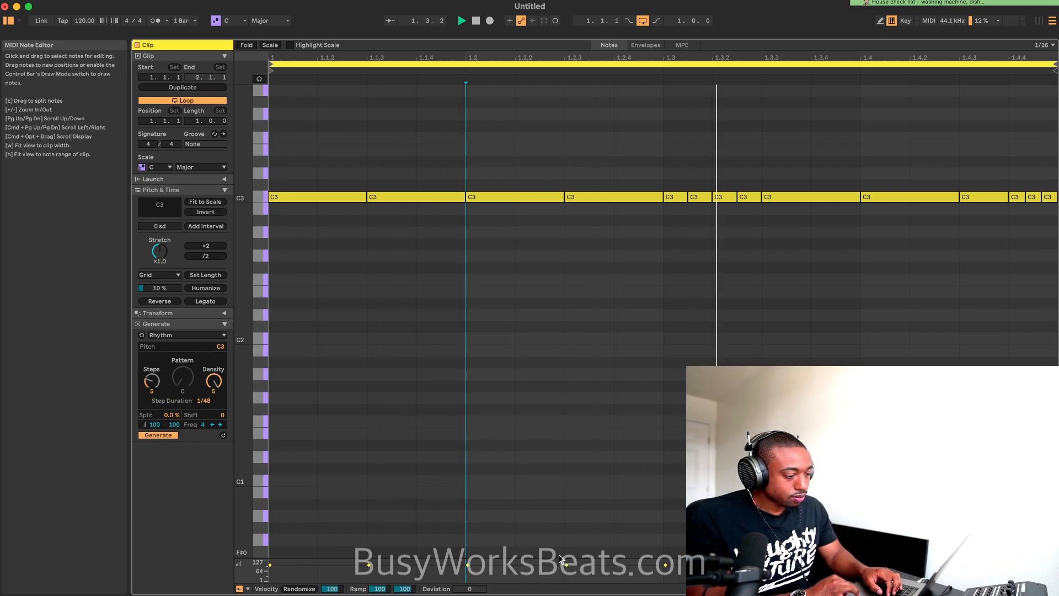
key("space")
Enlarge the velocity lane, lower the velocity of all the hi-hat notes to 89, and play the loop
left_click_drag(558, 557, 553, 400)
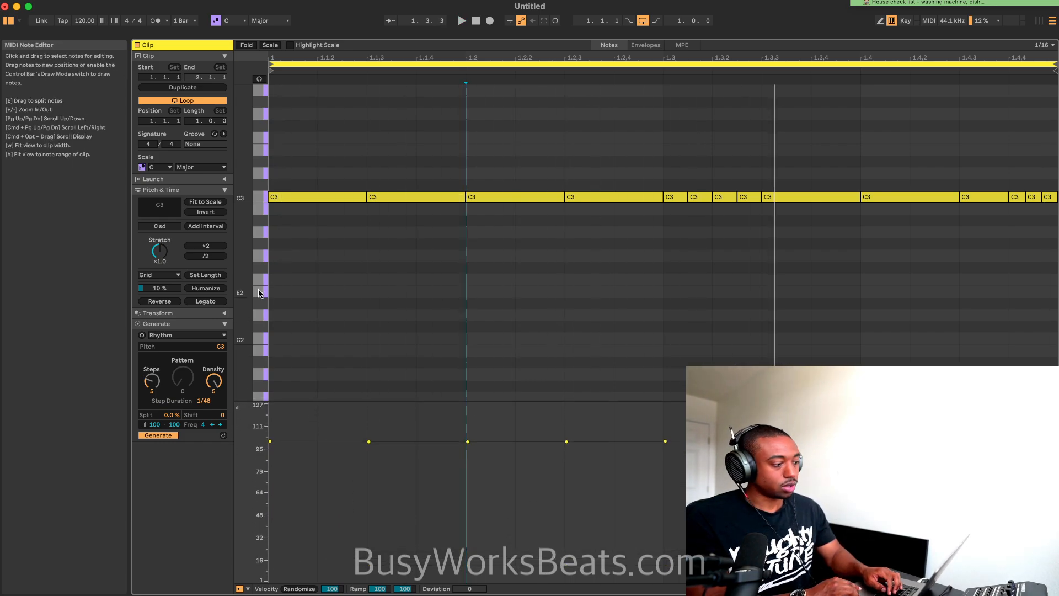
key("super+a")
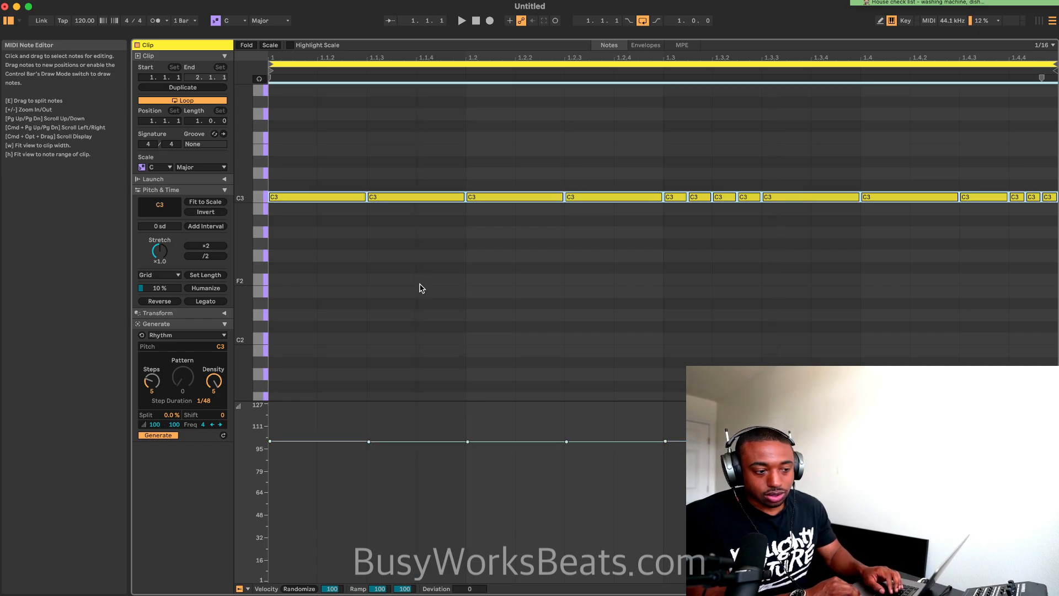
left_click(392, 441)
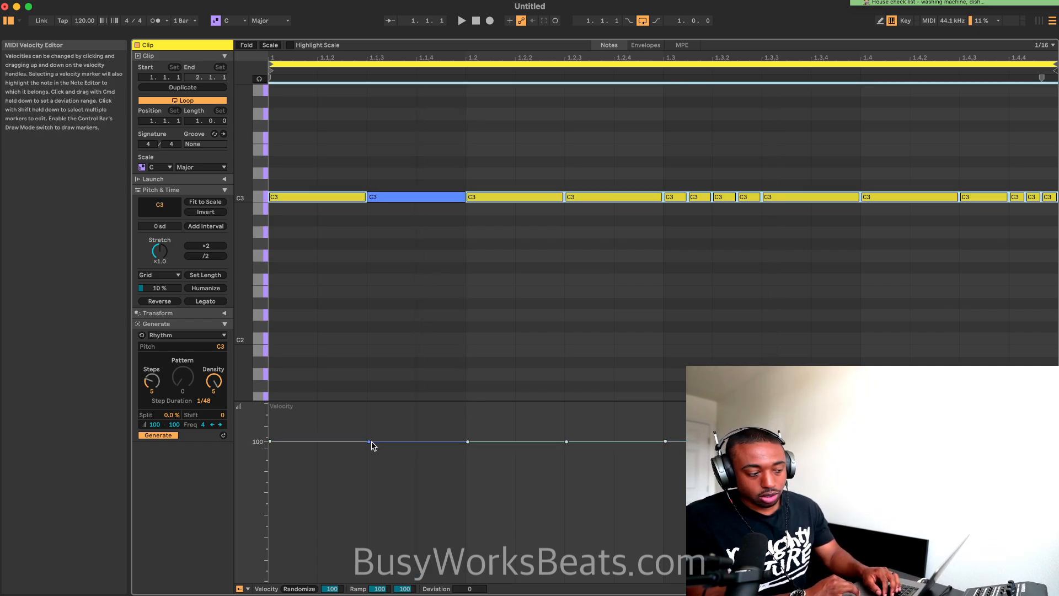
mouse_move(373, 446)
left_mouse_down()
mouse_move(372, 404)
mouse_move(372, 456)
left_mouse_up()
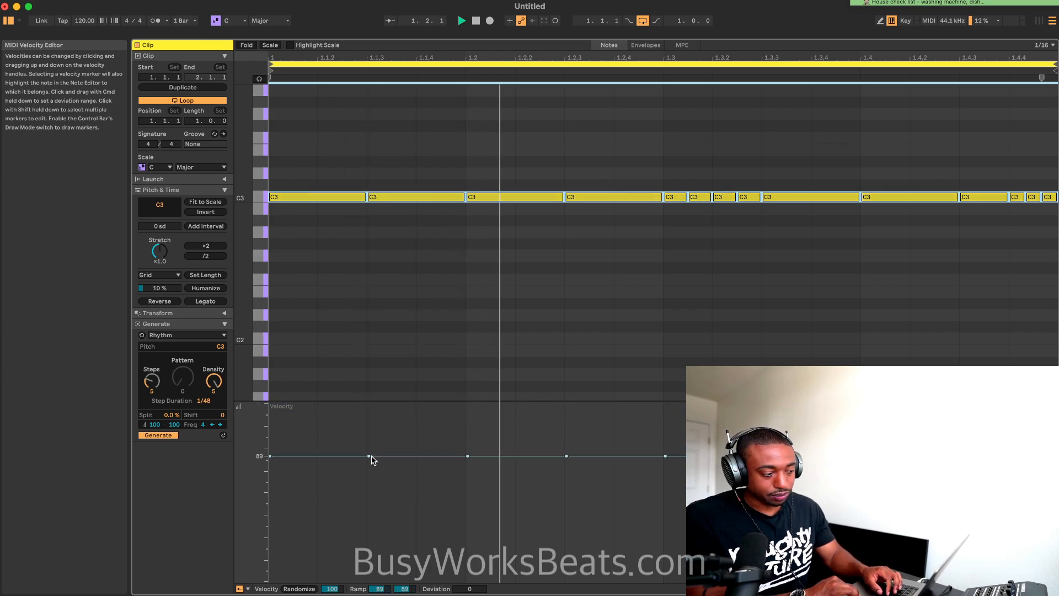
key("space")
left_click(171, 425)
key("space")
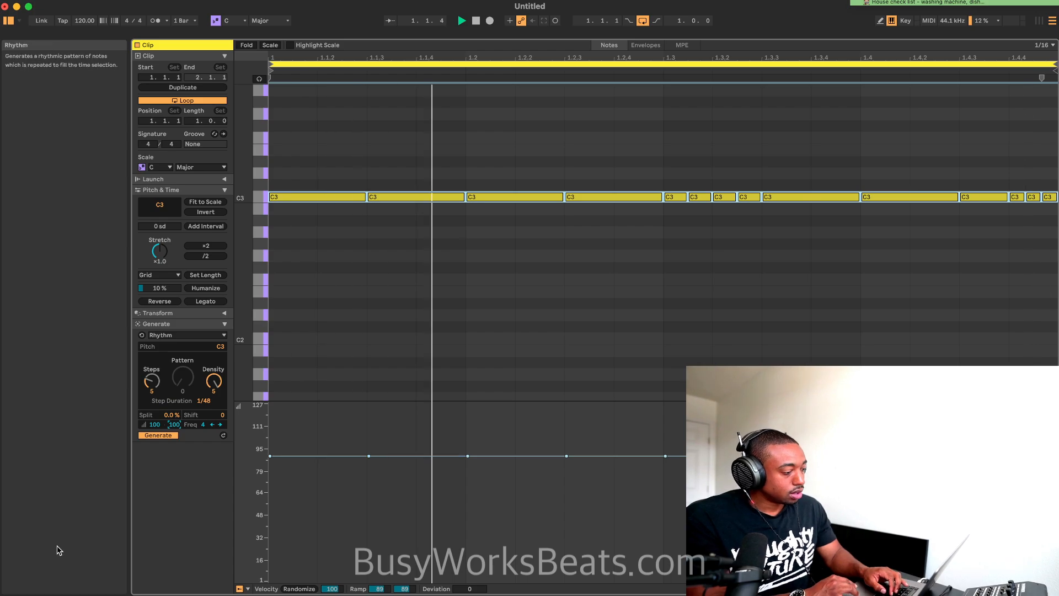
Hide the Info View and select the four short C3 roll notes starting at 1.3
key("shift+slash")
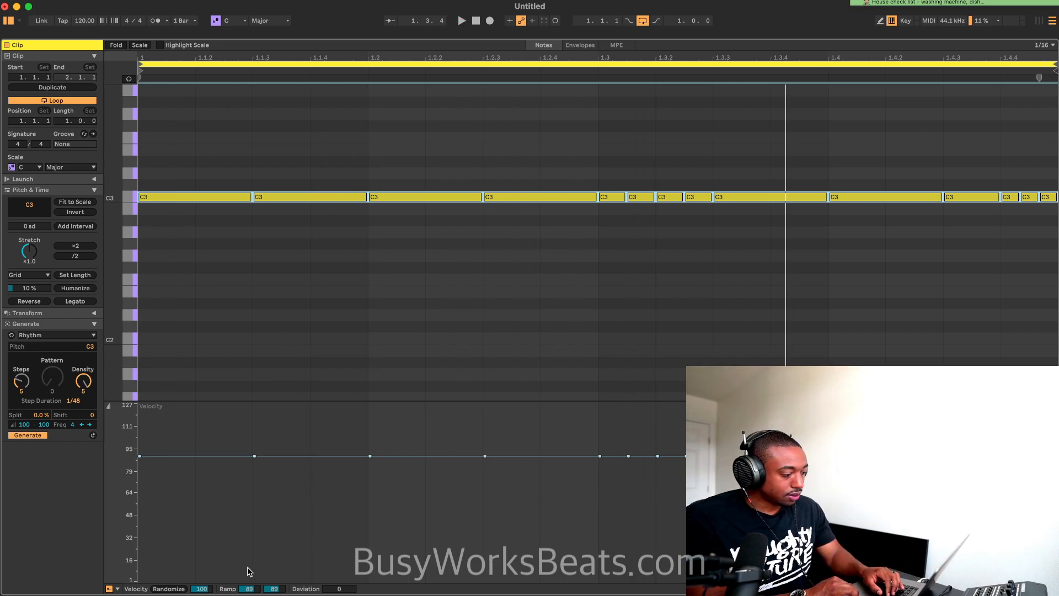
left_click_drag(250, 590, 250, 586)
left_click(601, 245)
left_click_drag(619, 205, 697, 173)
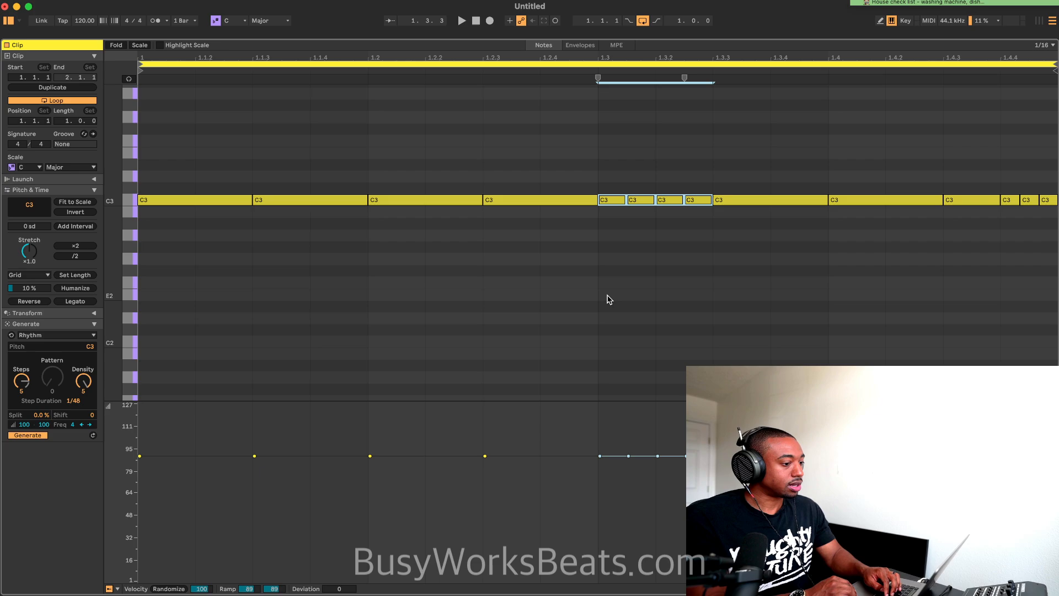
Play the hi-hat clip, extend its loop length to four bars, and stop playback
scroll(642, 123, "down", 2)
key("space")
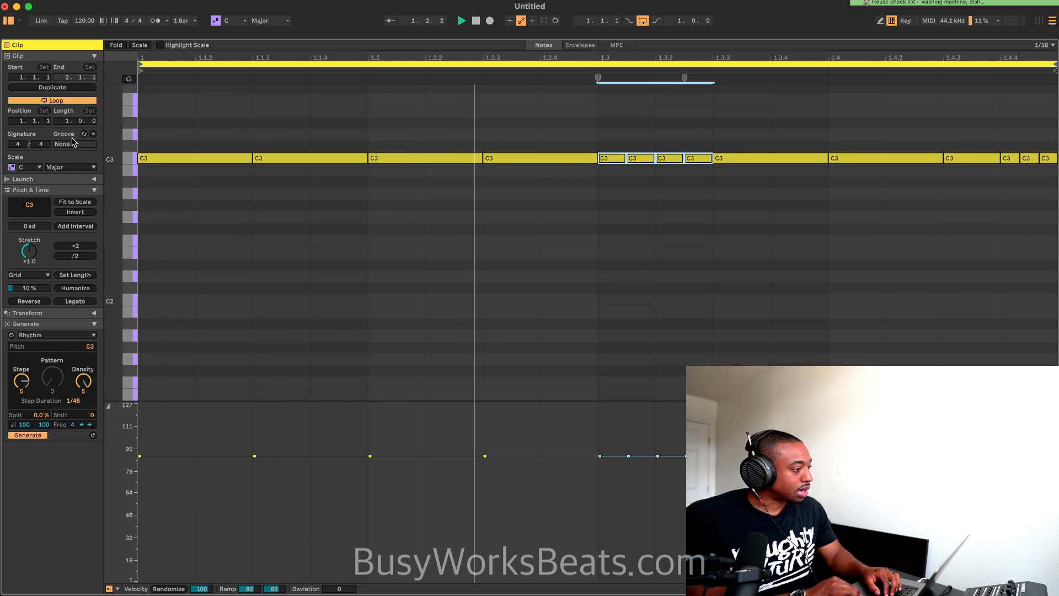
left_click_drag(67, 121, 67, 110)
key("space")
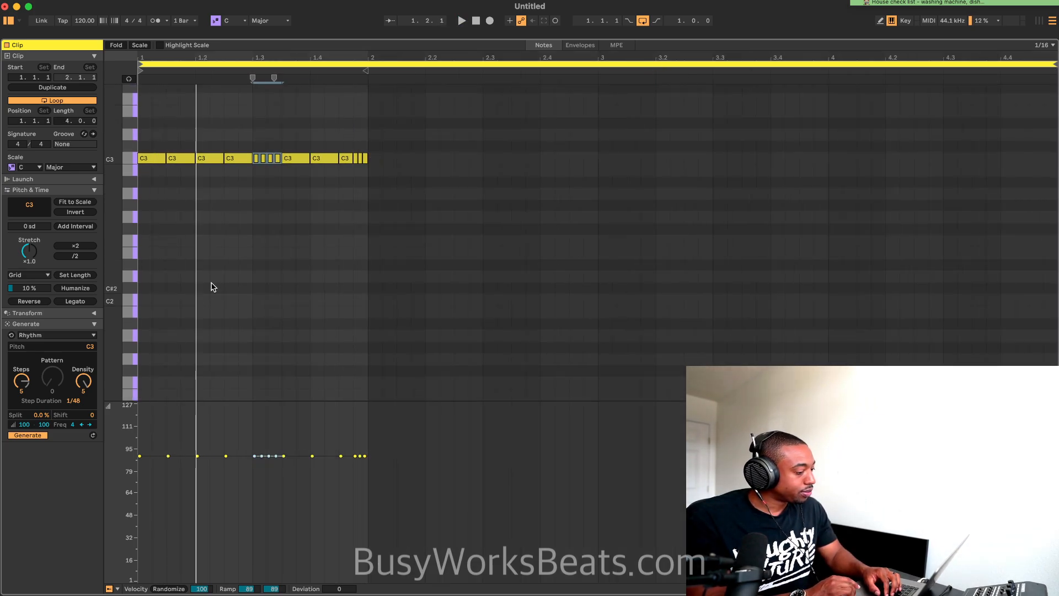
Ramp the velocities of the four C3 roll notes at 1.3 upward from 40 to 89 and listen to the result
scroll(210, 286, "up", 5)
left_click_drag(331, 177, 387, 144)
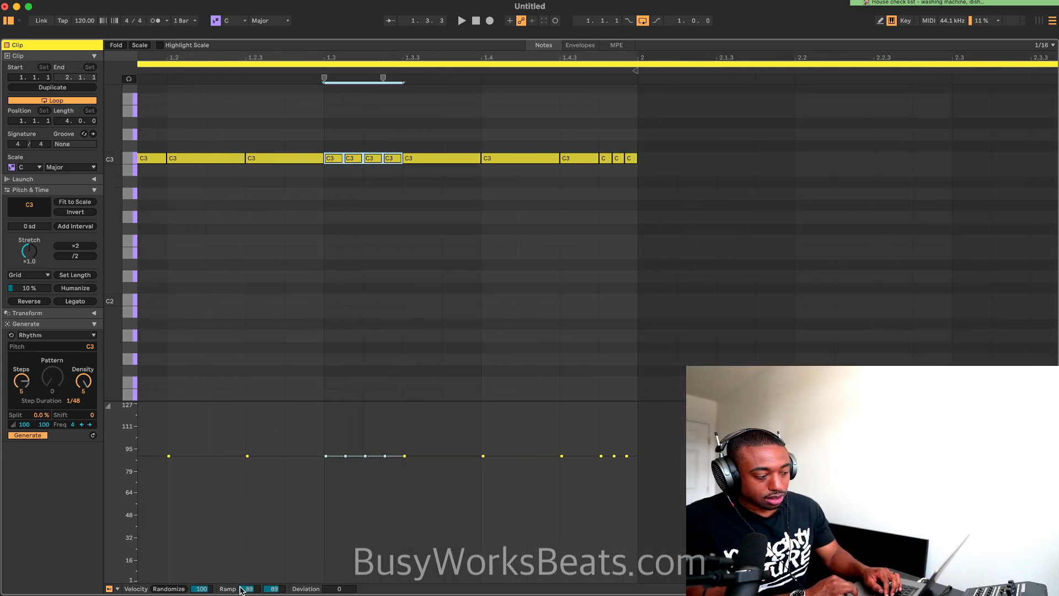
left_click_drag(250, 588, 249, 595)
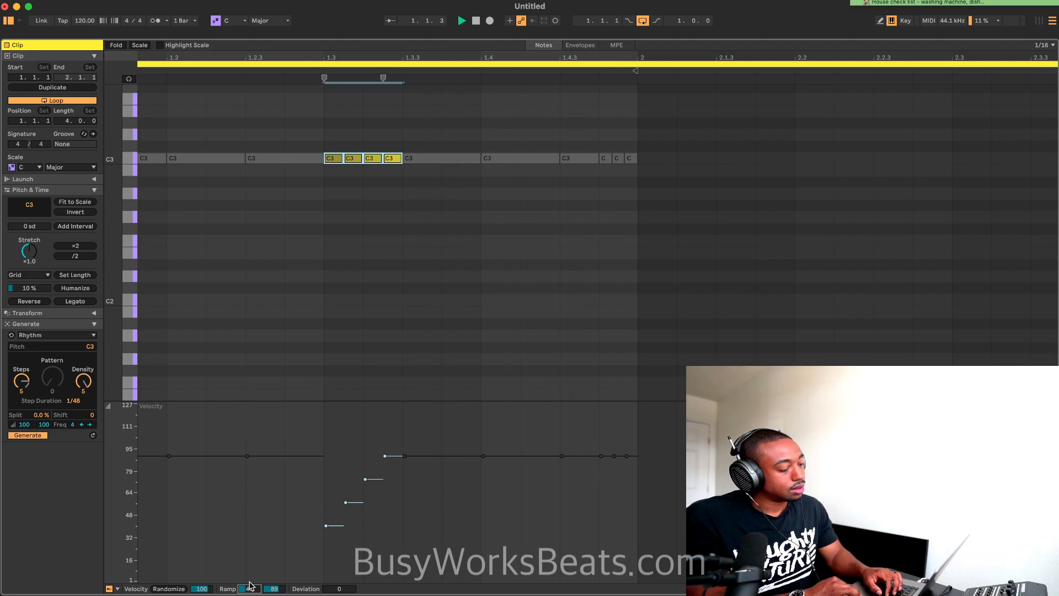
key("super+a")
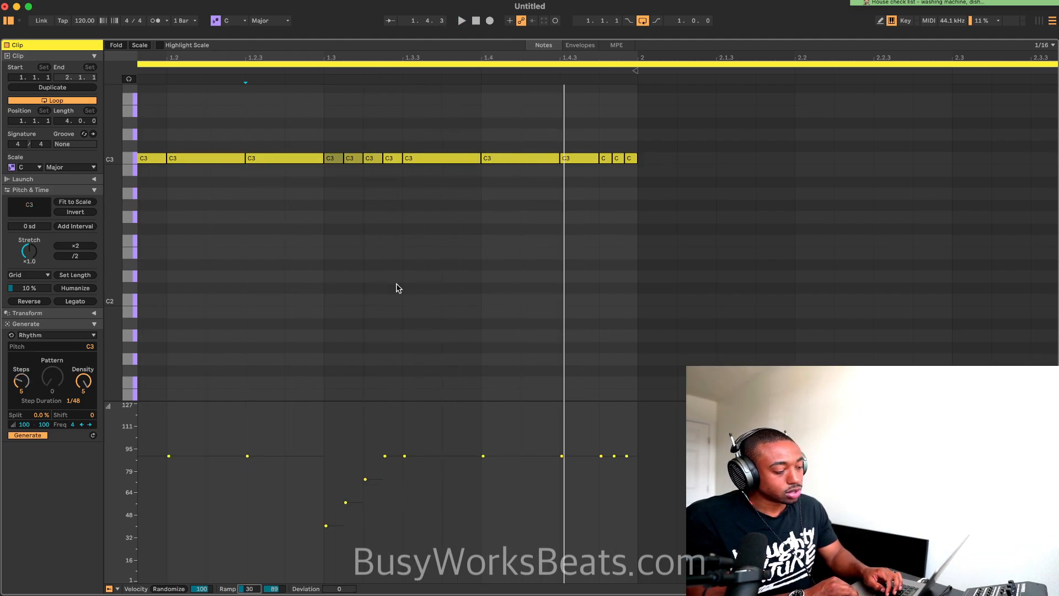
Ramp the velocities of the four C3 roll notes at 1.3 downward from 88 to 32 and listen to the result
left_click_drag(402, 175, 323, 135)
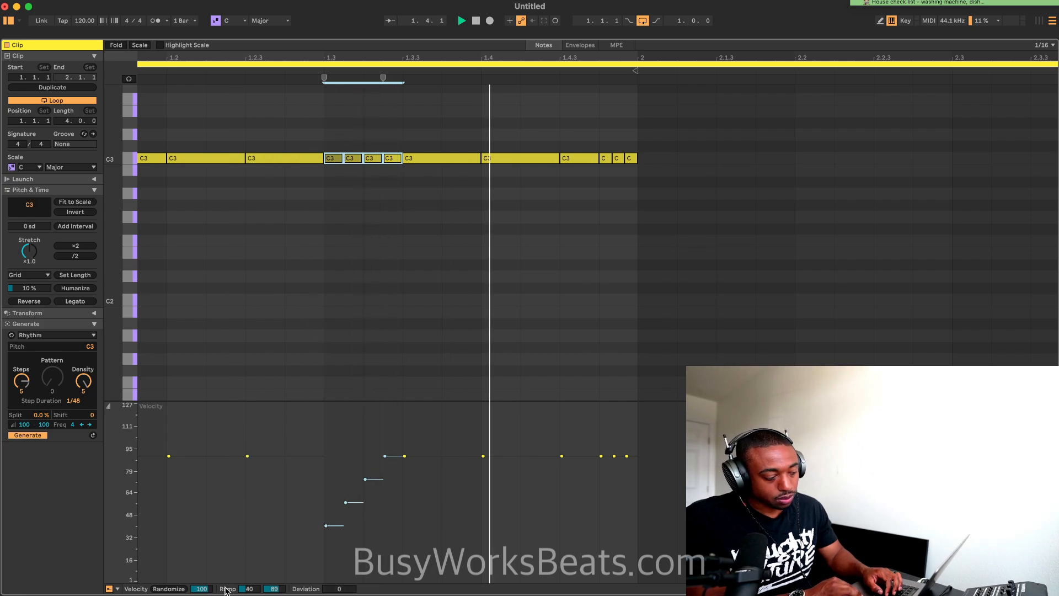
key("space")
left_click_drag(249, 589, 250, 567)
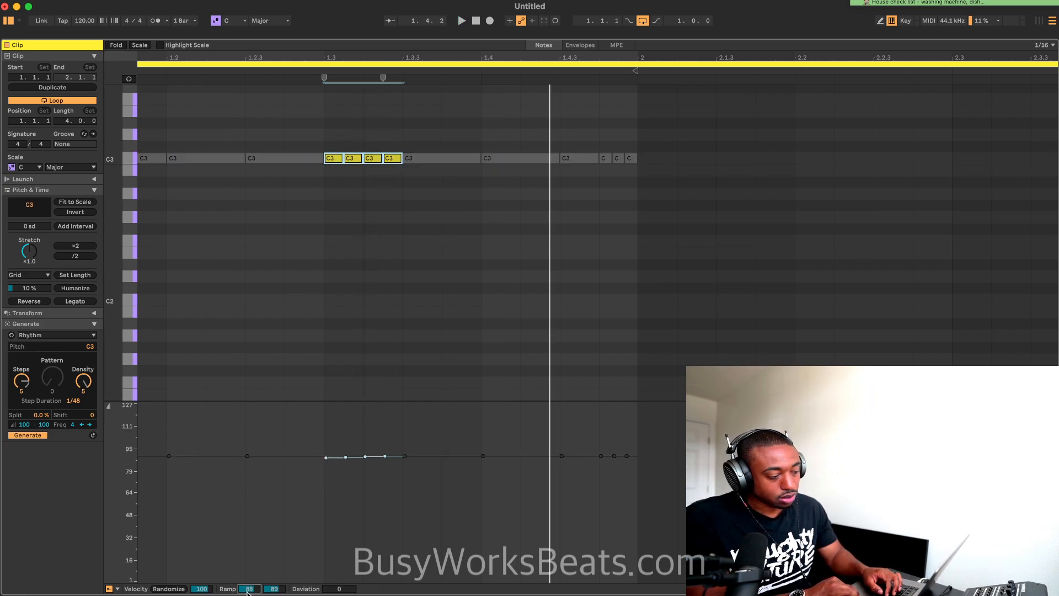
left_click_drag(274, 589, 274, 594)
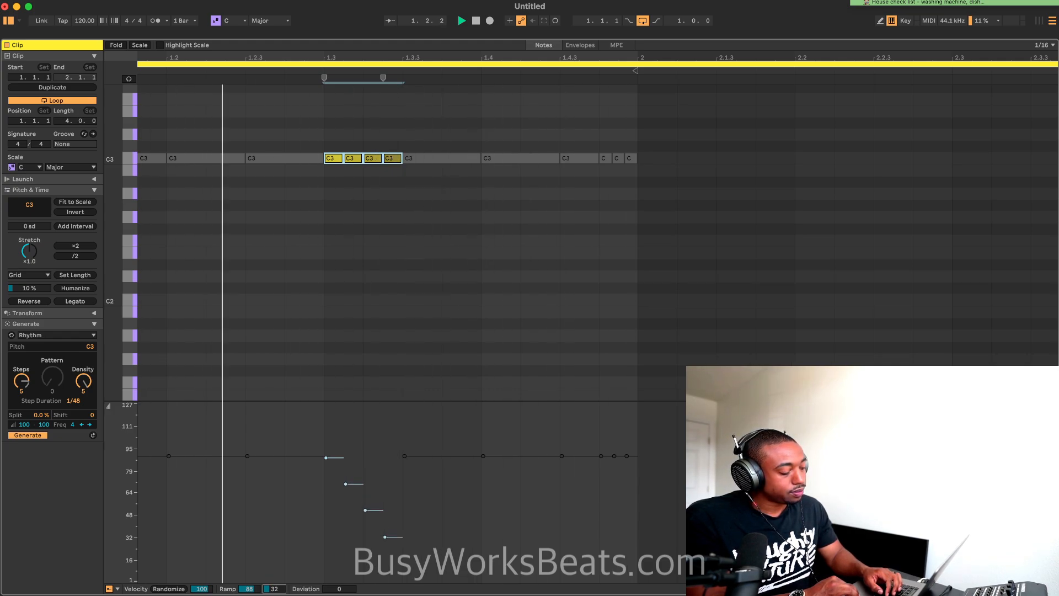
key("super+a")
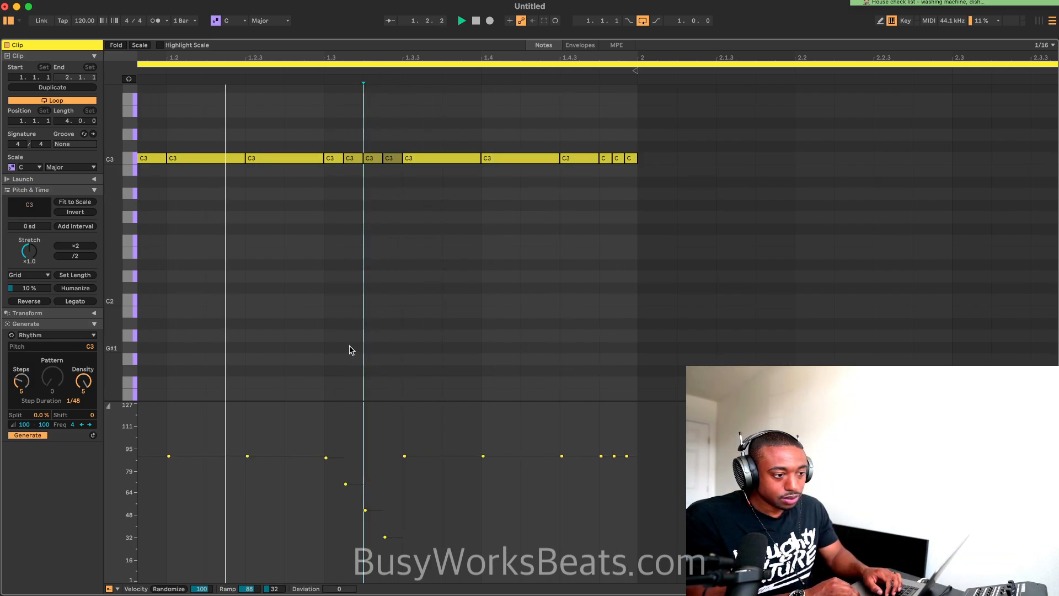
scroll(350, 350, "left", 5)
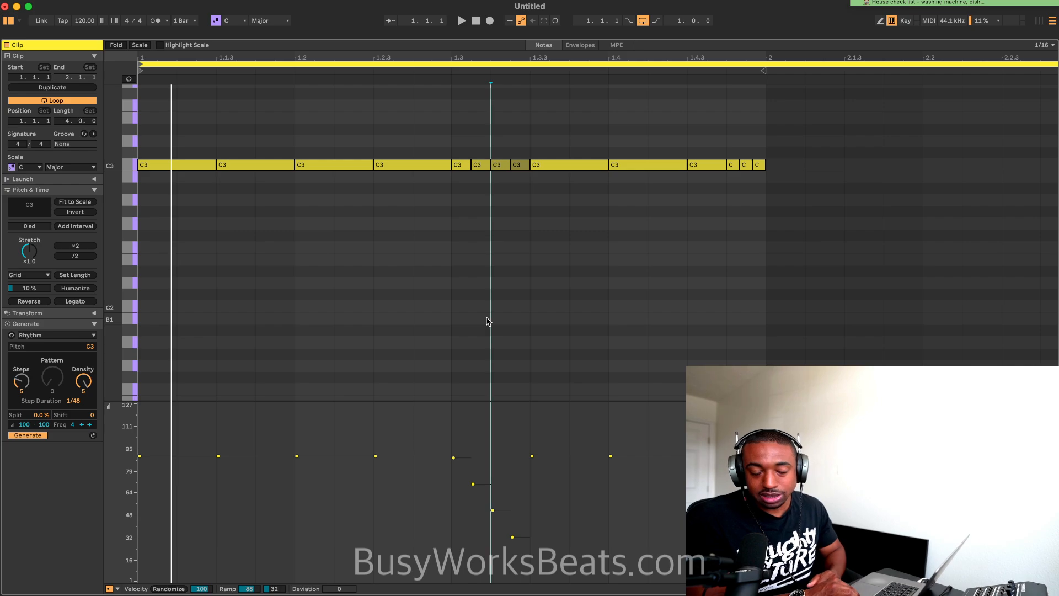
left_click(568, 455)
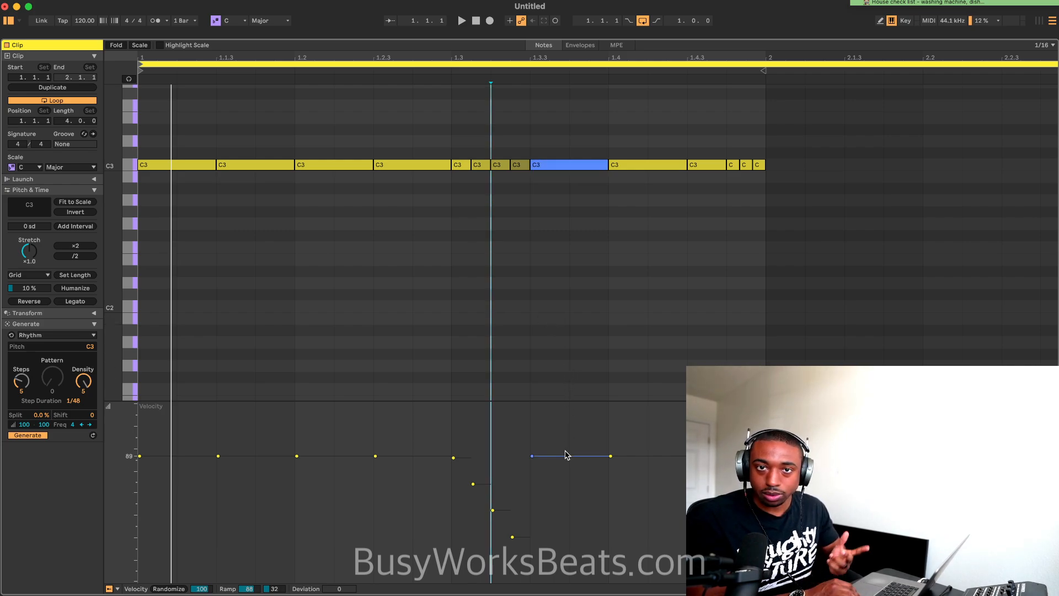